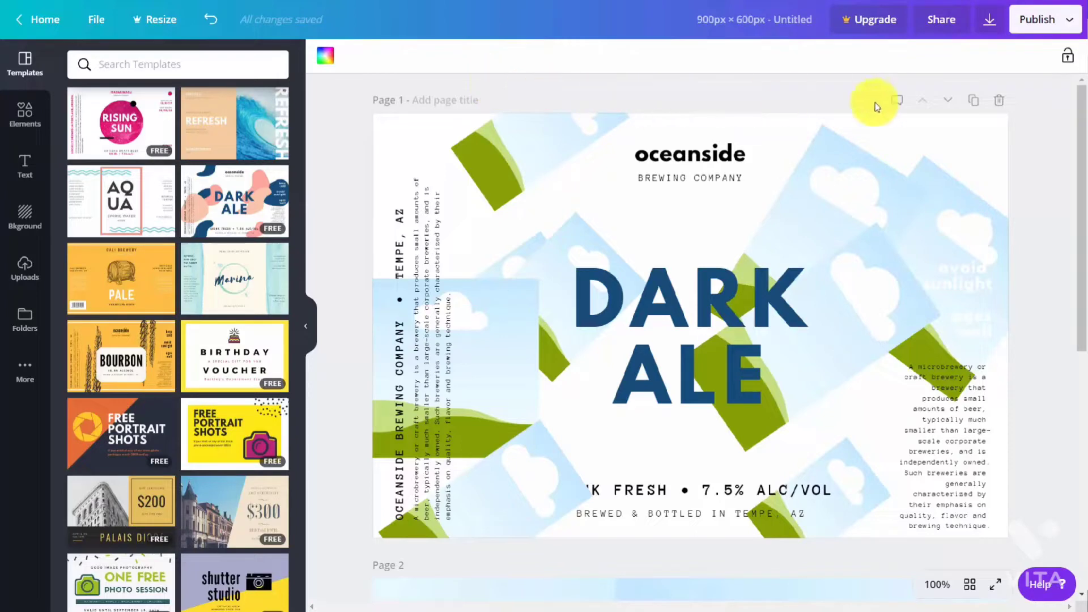
Share the Dark Ale design with the suggested collaborator, keeping Can edit permission and the team at Not shared, and send the invite.
{"action": "left_click", "coordinate": [942, 20]}
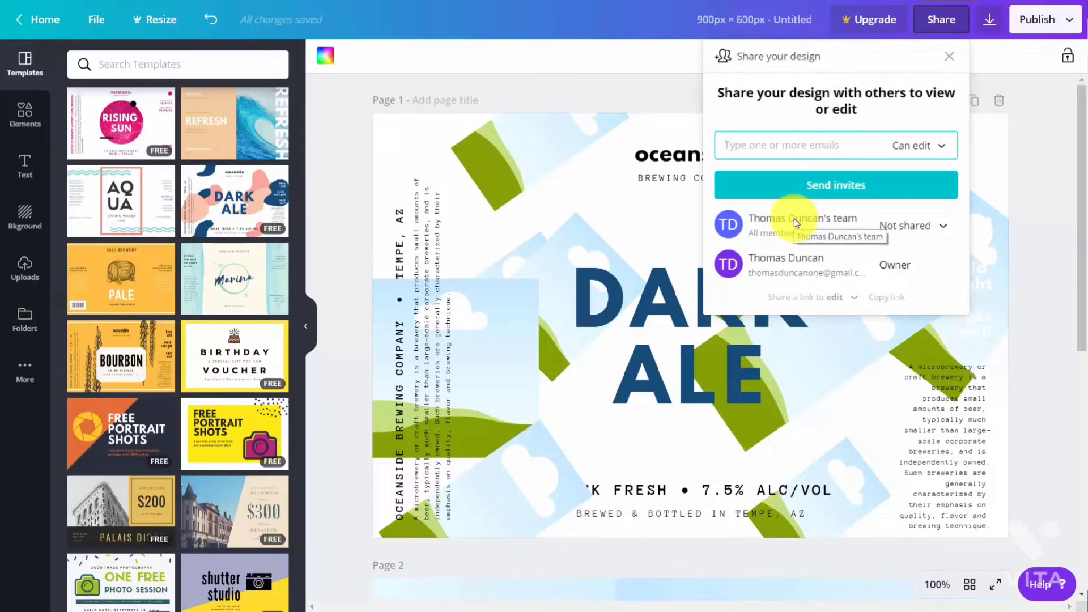
{"action": "left_click", "coordinate": [801, 182]}
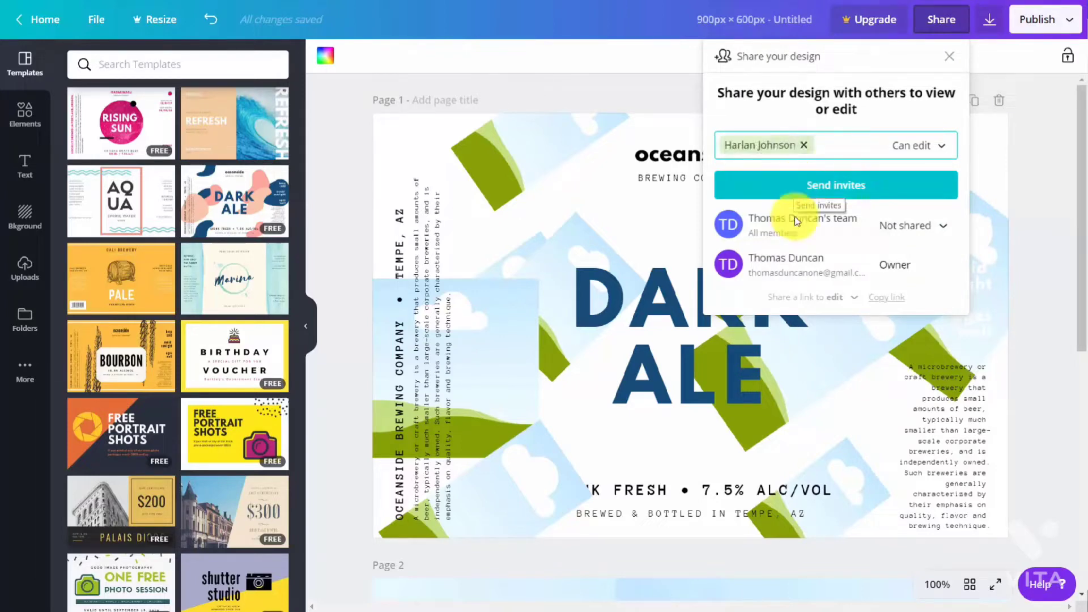
{"action": "left_click", "coordinate": [931, 148]}
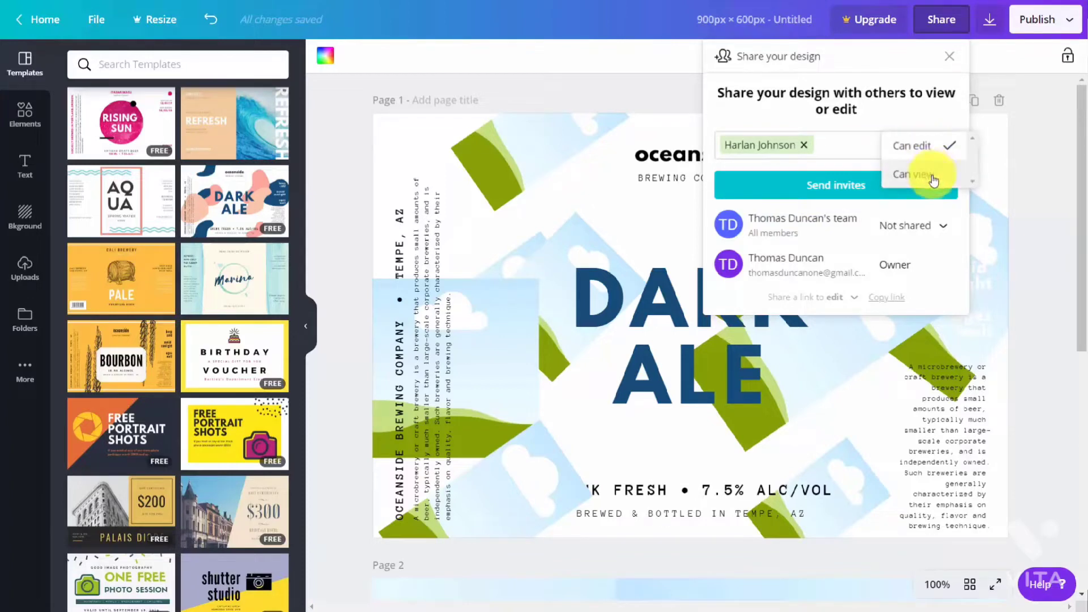
{"action": "left_click", "coordinate": [904, 119]}
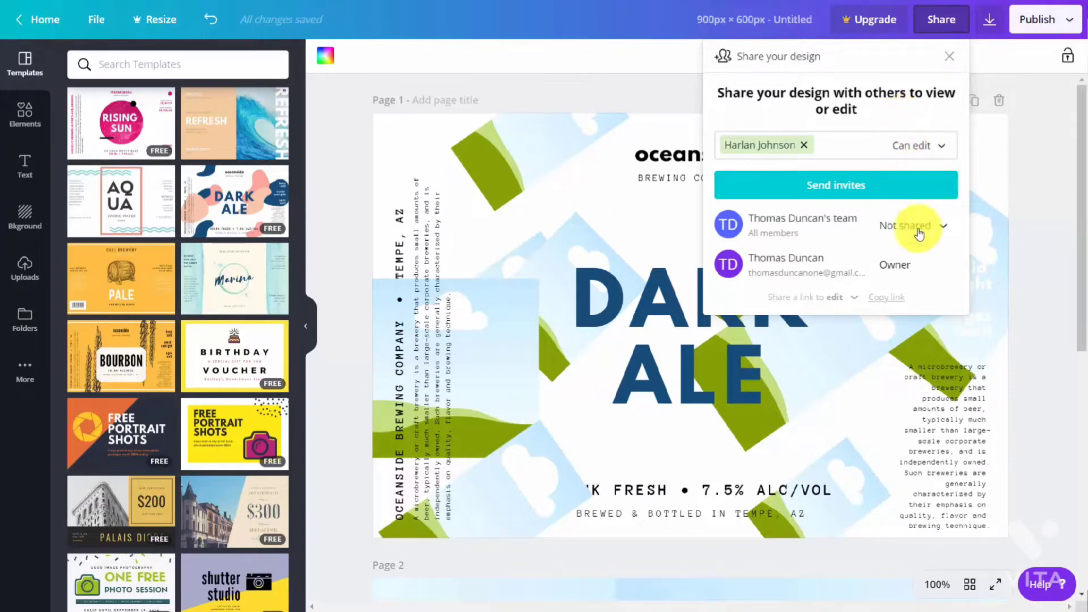
{"action": "left_click", "coordinate": [947, 226]}
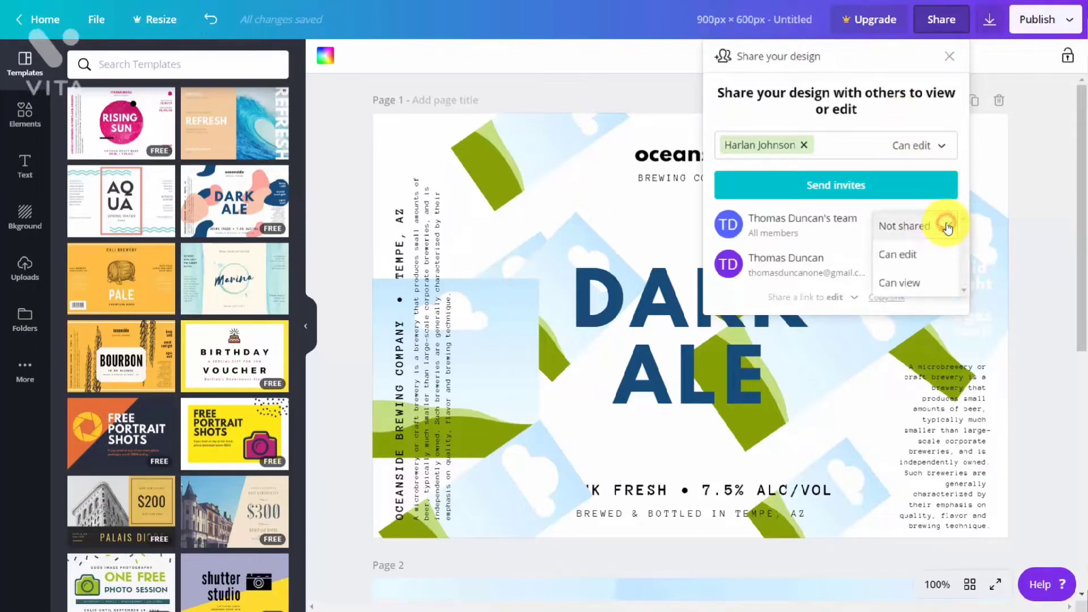
{"action": "left_click", "coordinate": [947, 226]}
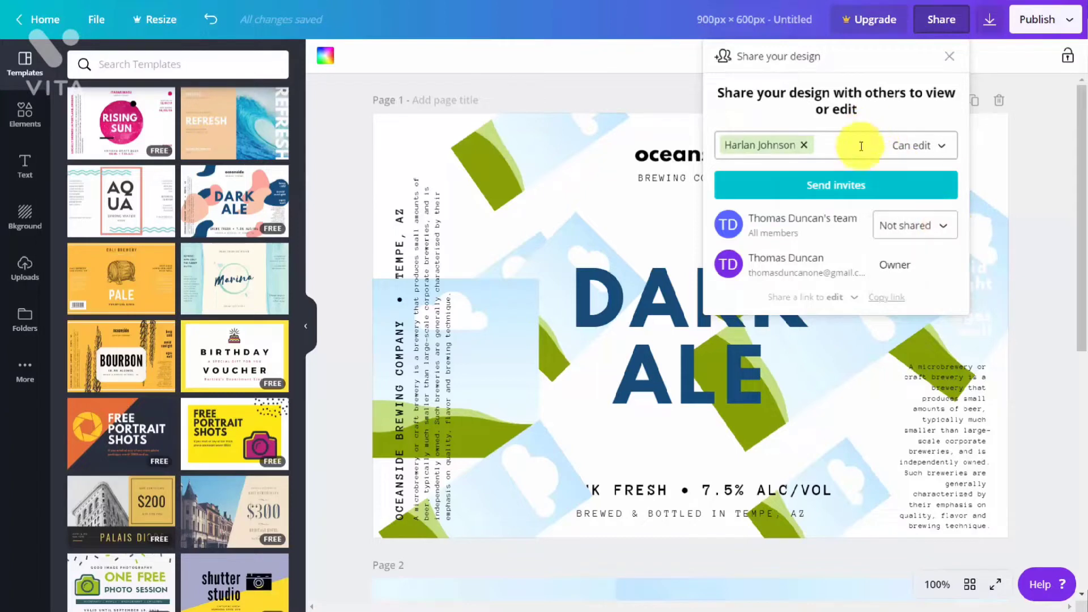
{"action": "left_click", "coordinate": [833, 187]}
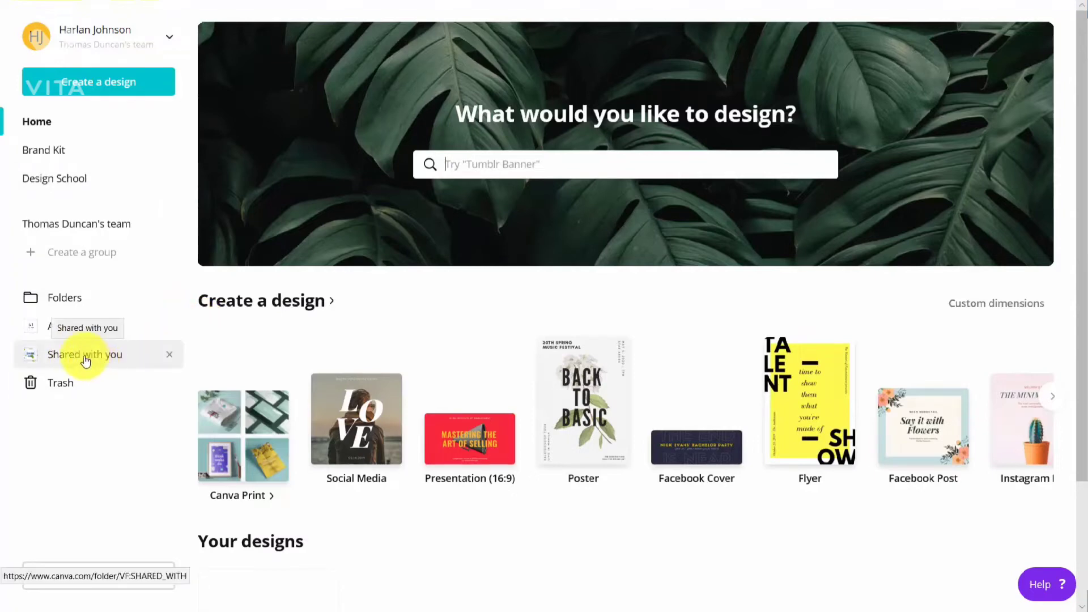
As the invited collaborator, open the Dark Ale design from the Shared with you folder for editing.
{"action": "left_click", "coordinate": [86, 361]}
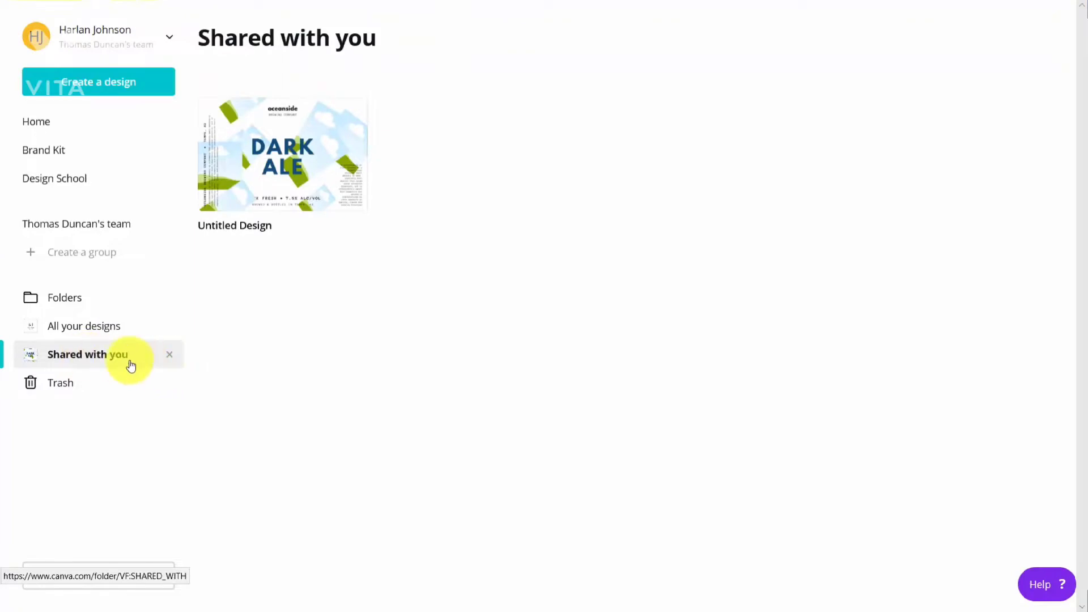
{"action": "left_click", "coordinate": [288, 149]}
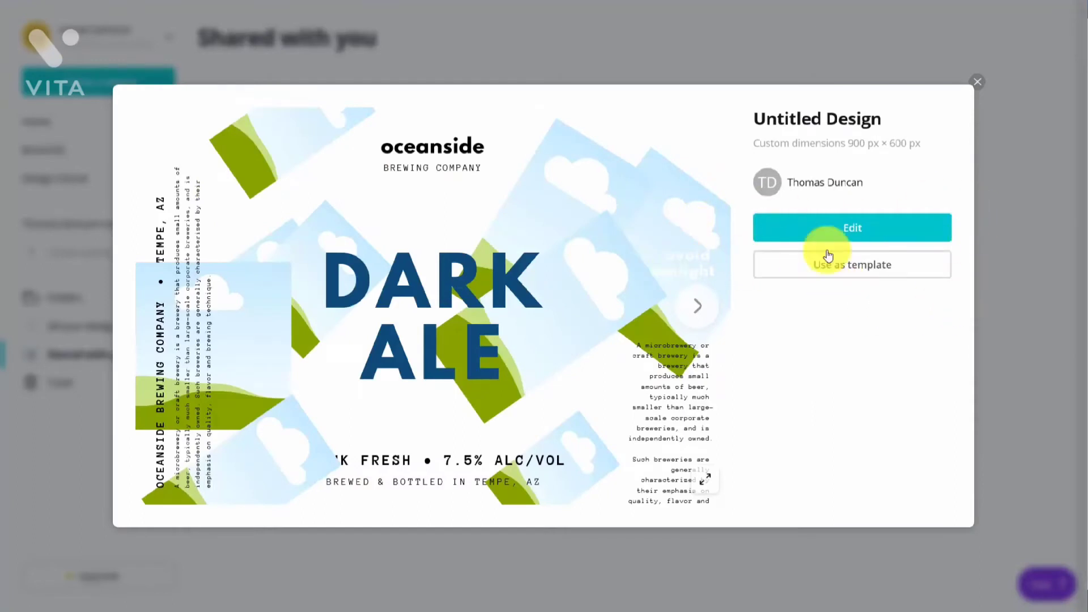
{"action": "left_click", "coordinate": [848, 227]}
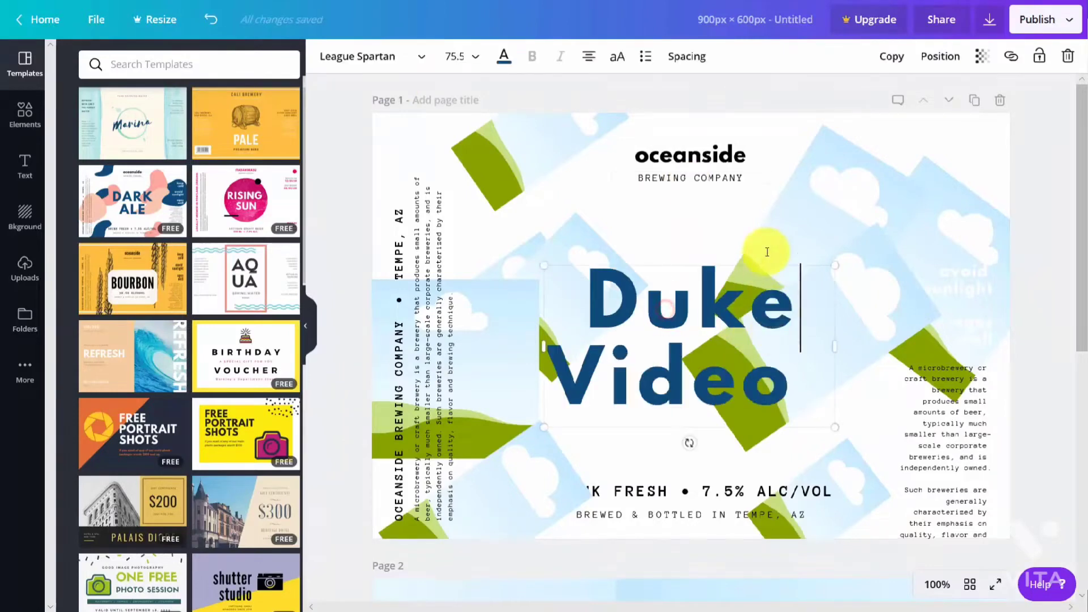
Review the available publishing options for the shared design.
{"action": "left_click", "coordinate": [1066, 21]}
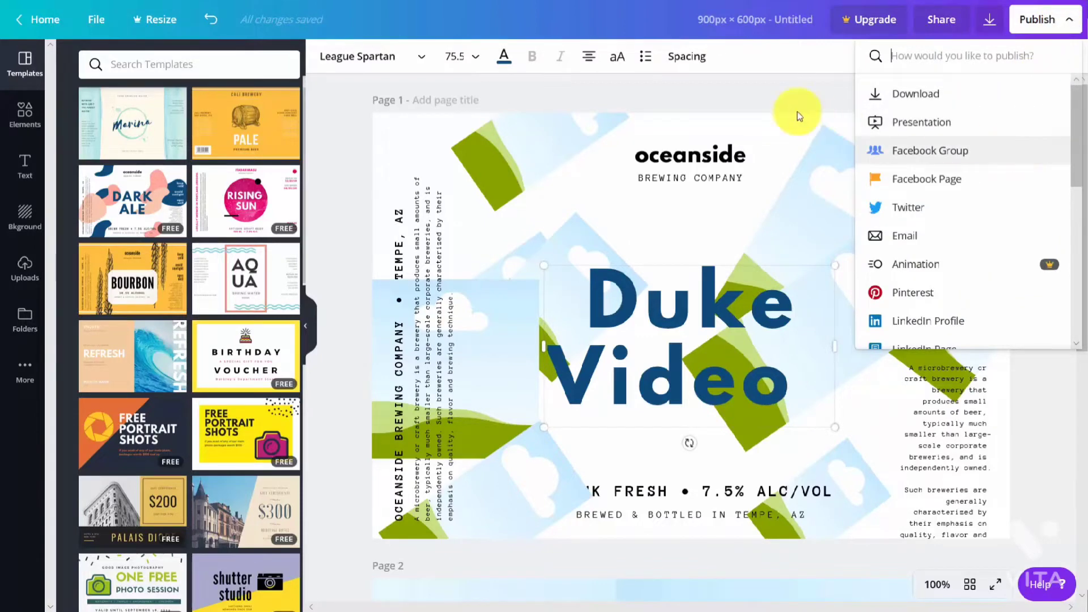
{"action": "left_click", "coordinate": [808, 90]}
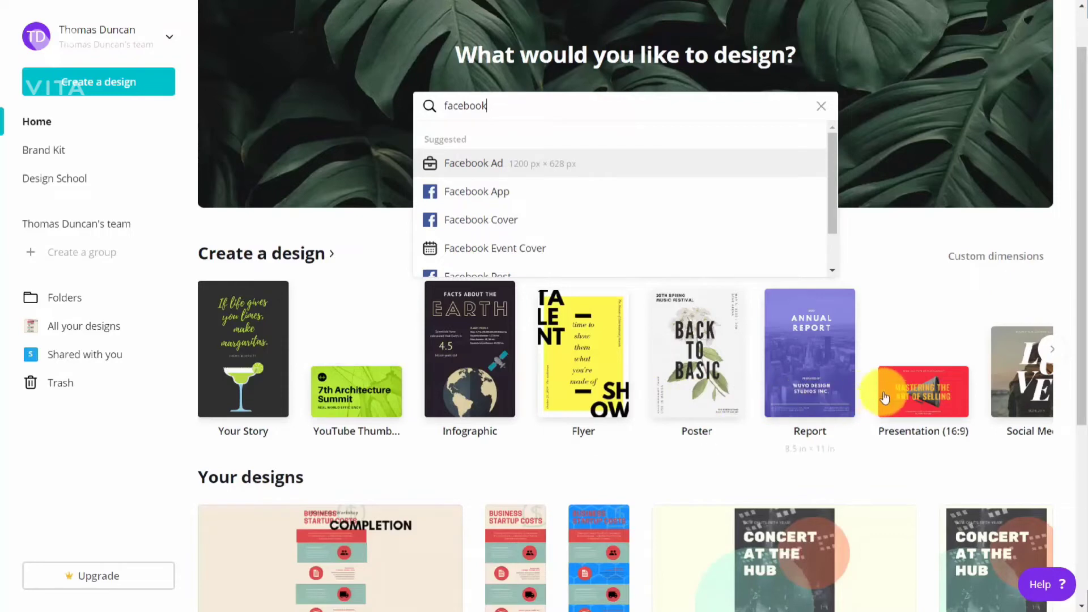
Create a Presentation (16:9) design and apply the Our Mission page of the Pink and White Geometric Gradient Memphis Creative Presentation template.
{"action": "left_click", "coordinate": [904, 396]}
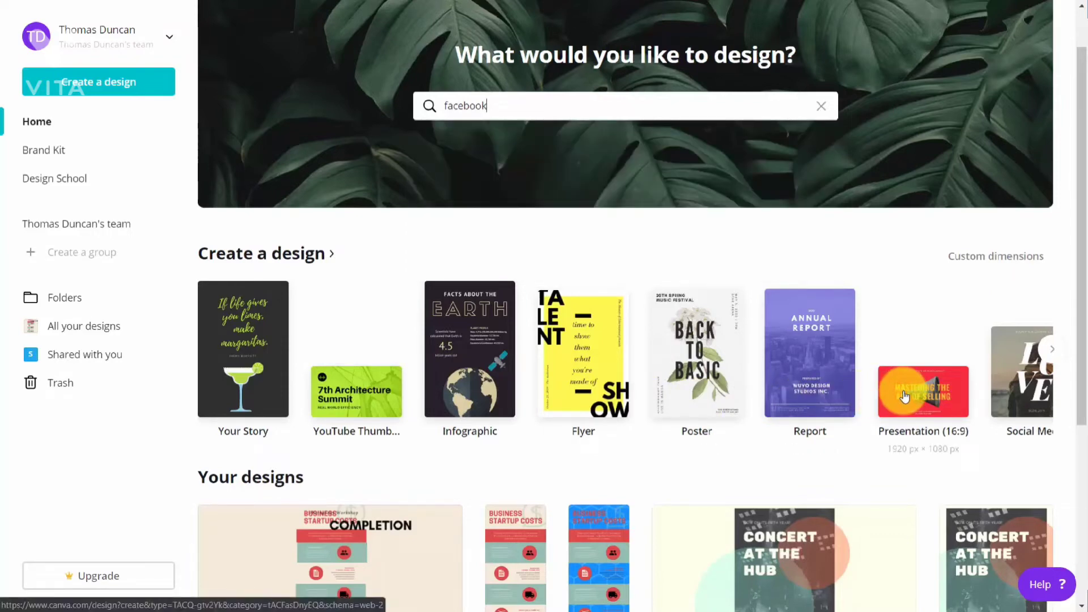
{"action": "left_click", "coordinate": [905, 396]}
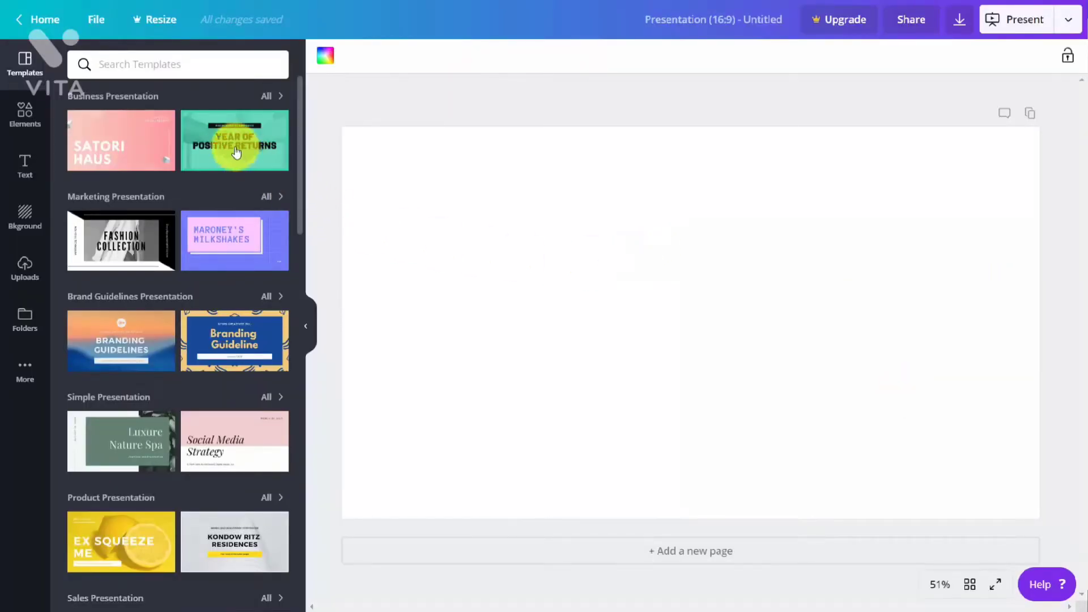
{"action": "mouse_move", "coordinate": [230, 152]}
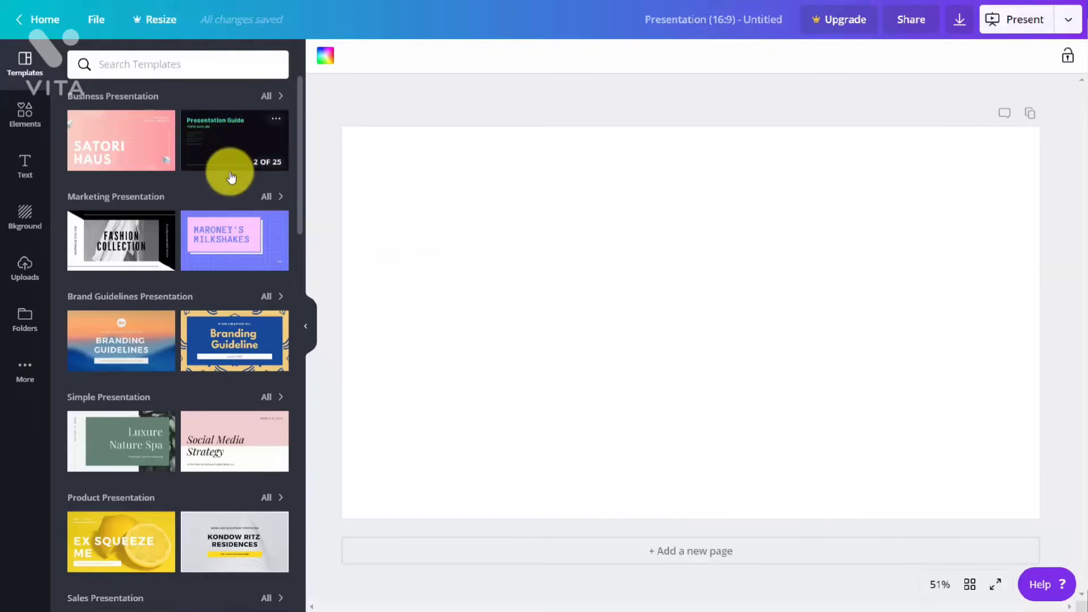
{"action": "mouse_move", "coordinate": [227, 242]}
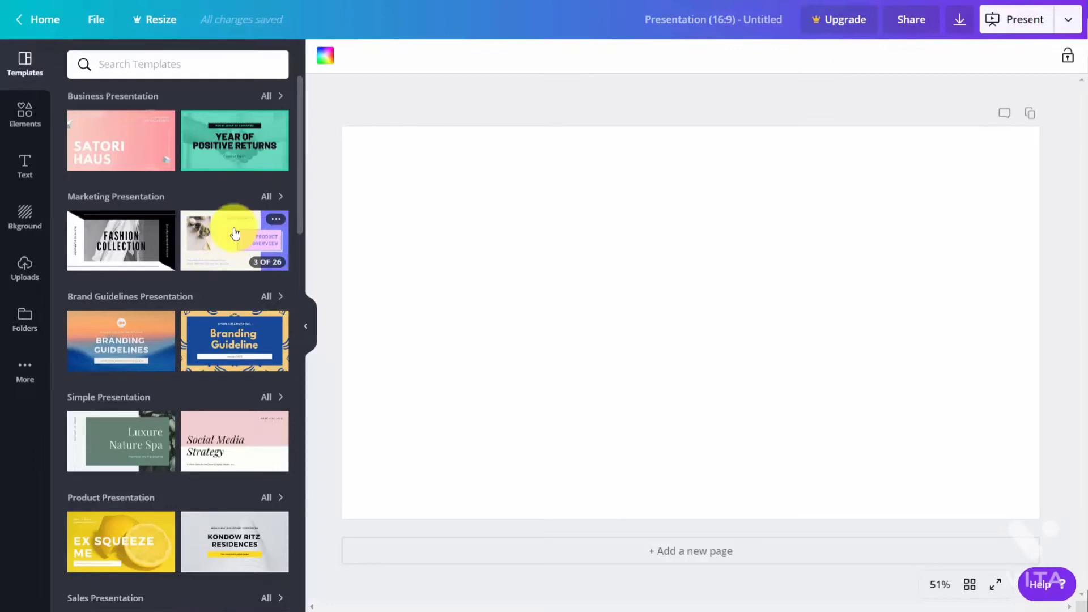
{"action": "left_click", "coordinate": [229, 241]}
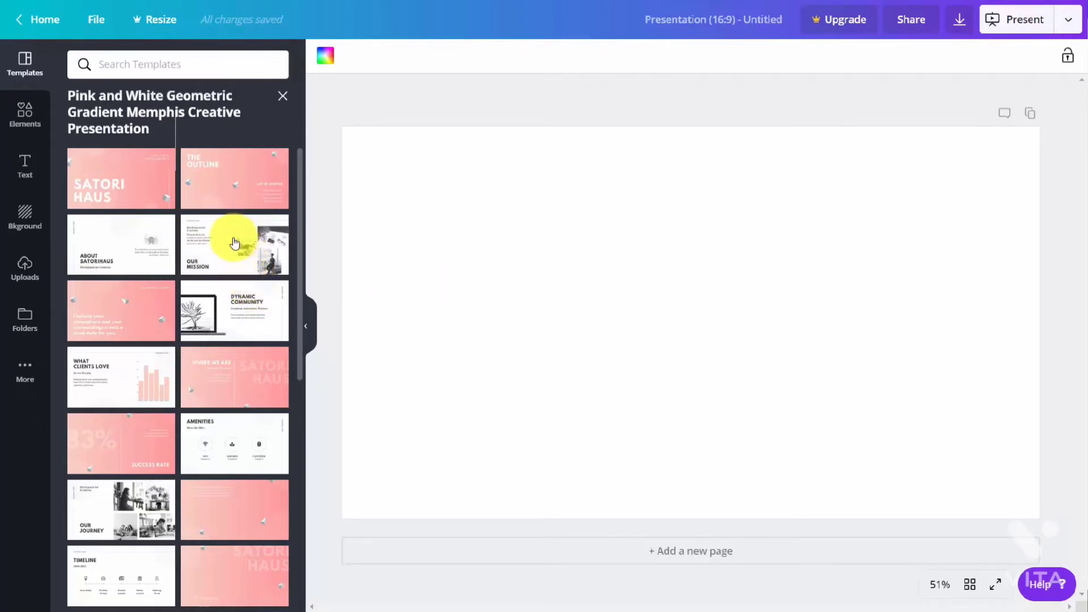
{"action": "left_click", "coordinate": [234, 242]}
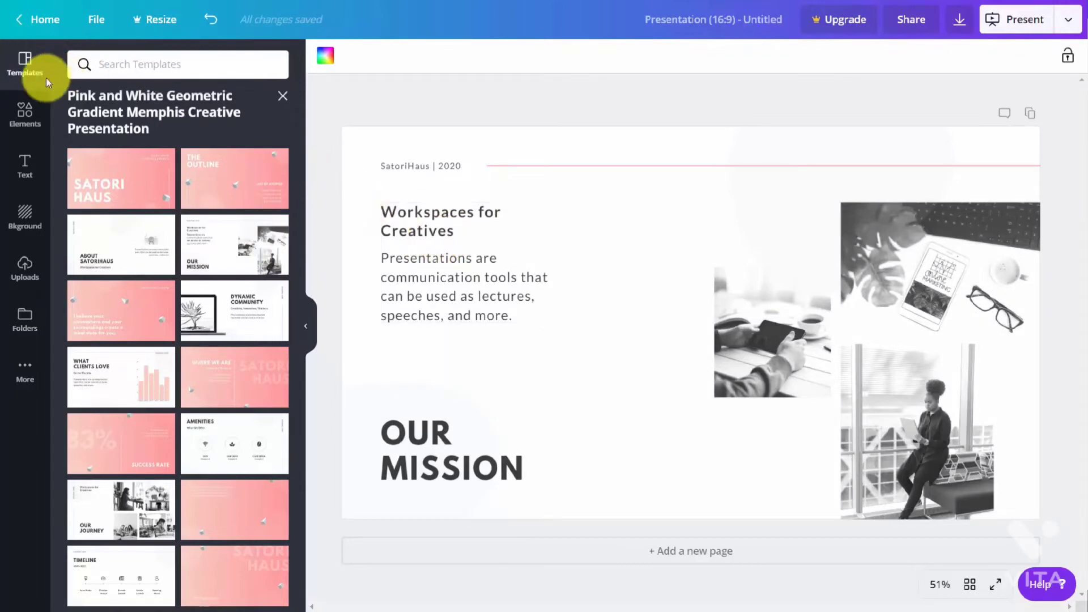
Look through the elements library, including its photos and graphics collections.
{"action": "left_click", "coordinate": [23, 118]}
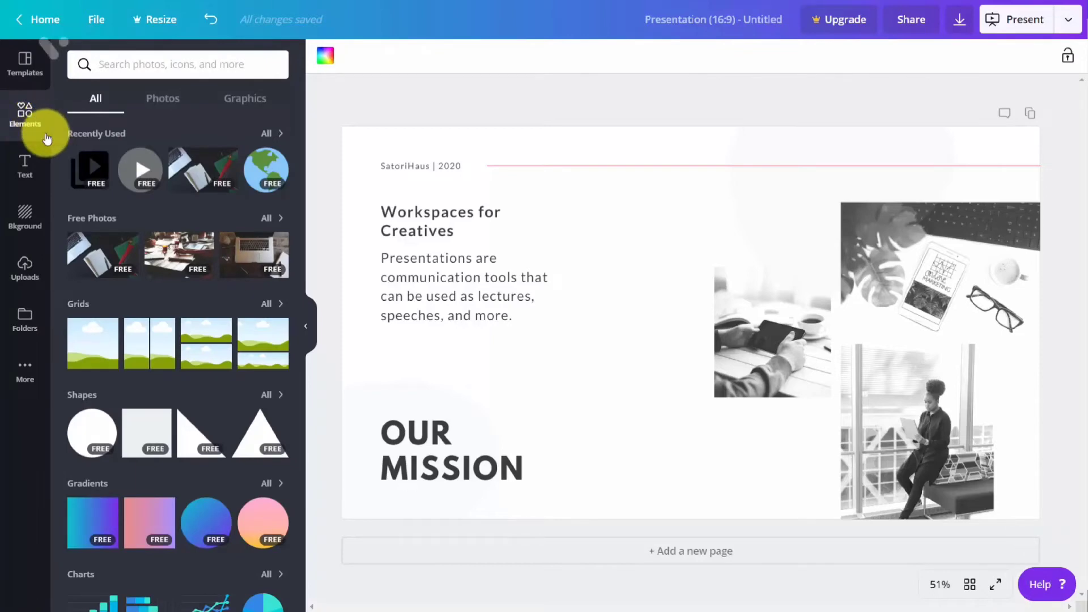
{"action": "scroll", "coordinate": [113, 227], "scroll_direction": "down", "scroll_amount": 1}
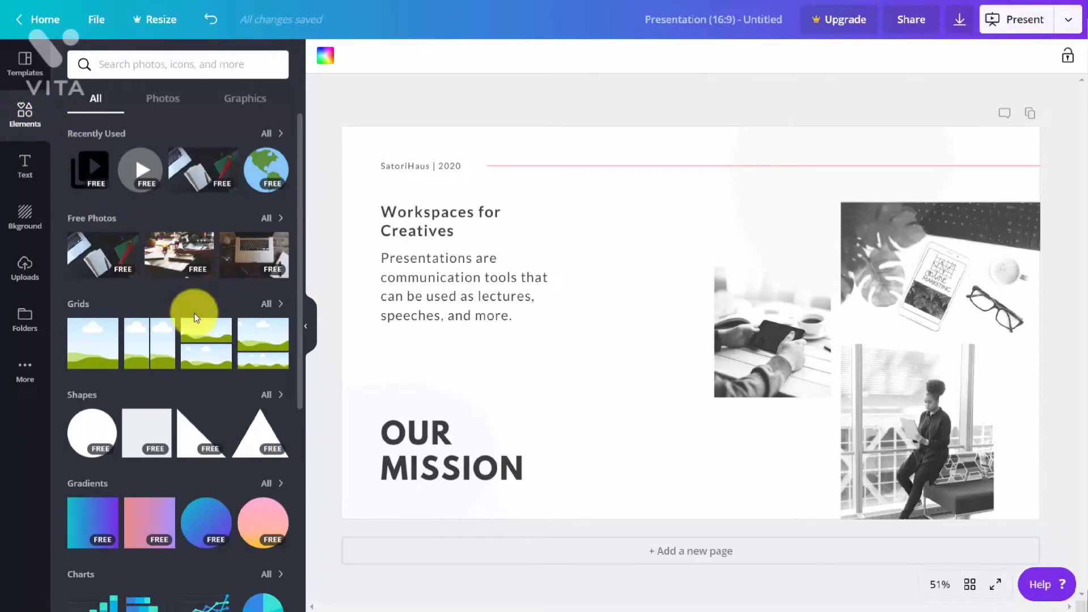
{"action": "scroll", "coordinate": [194, 317], "scroll_direction": "down", "scroll_amount": 5}
{"action": "scroll", "coordinate": [194, 316], "scroll_direction": "up", "scroll_amount": 5}
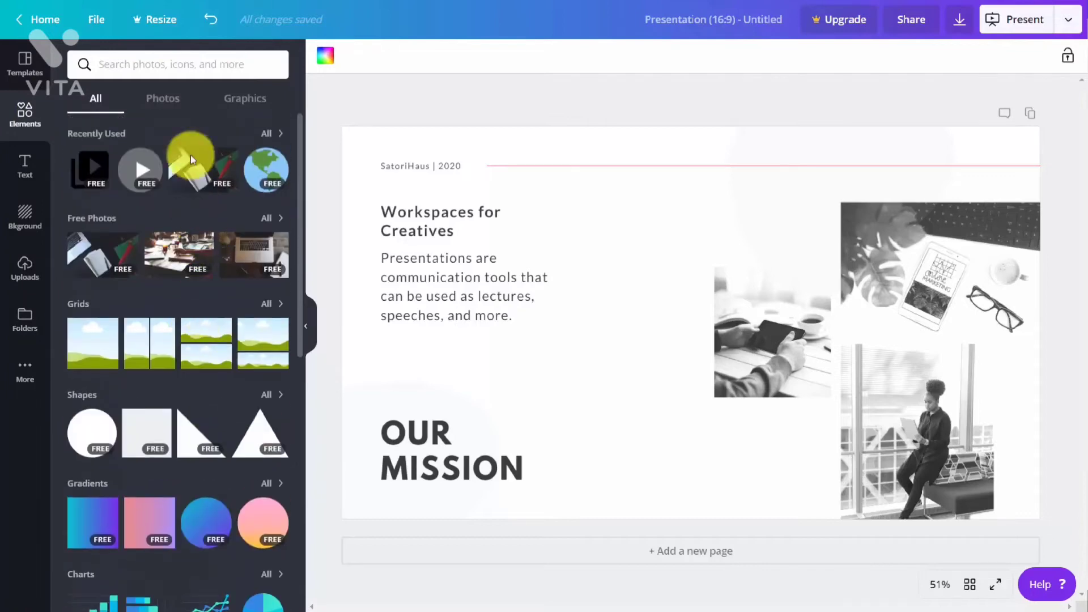
{"action": "left_click", "coordinate": [166, 101]}
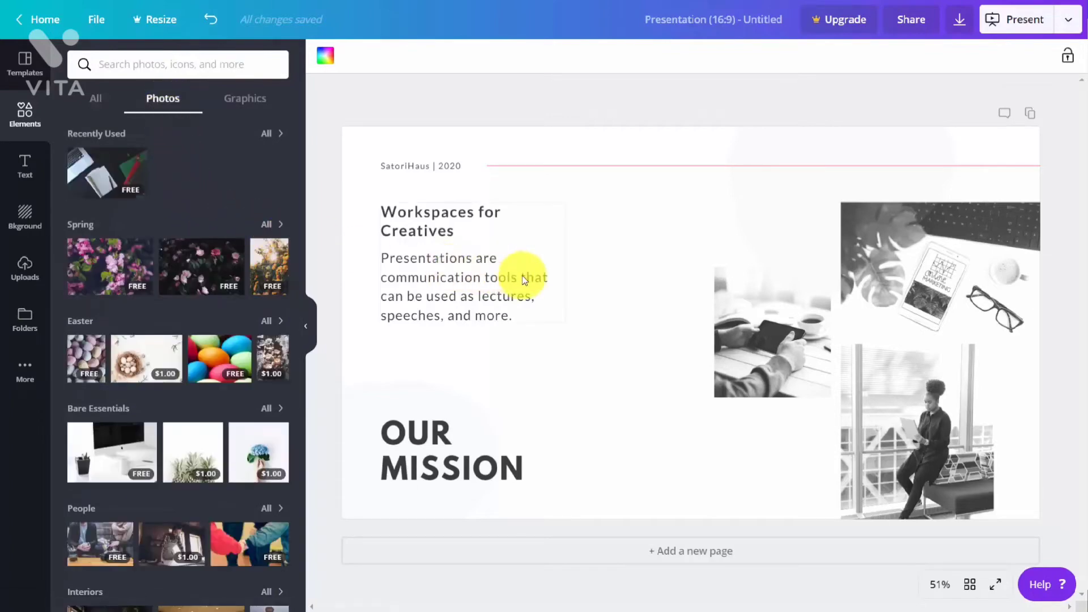
{"action": "left_click", "coordinate": [253, 106]}
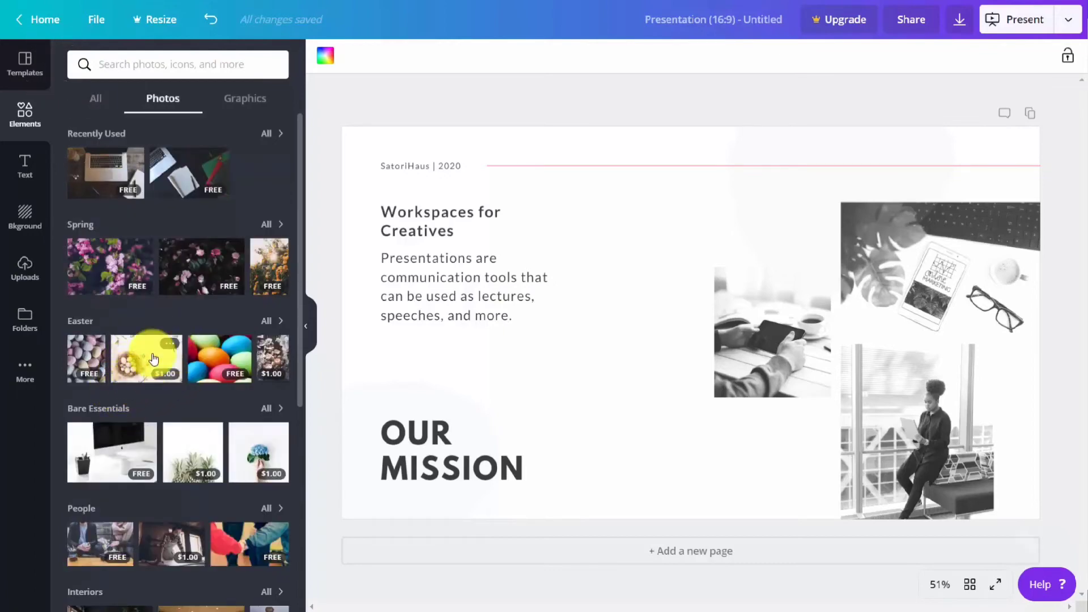
Add the $1.00 Easter photo of eggs in a nest to the slide and start purchasing it to remove its watermark.
{"action": "left_click", "coordinate": [145, 361]}
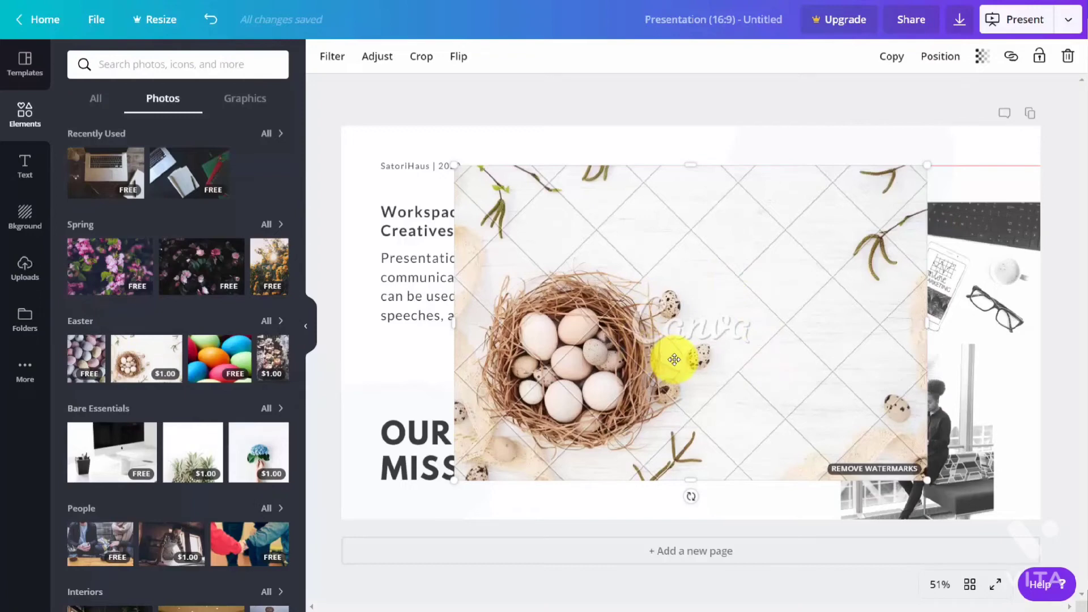
{"action": "left_click", "coordinate": [864, 474]}
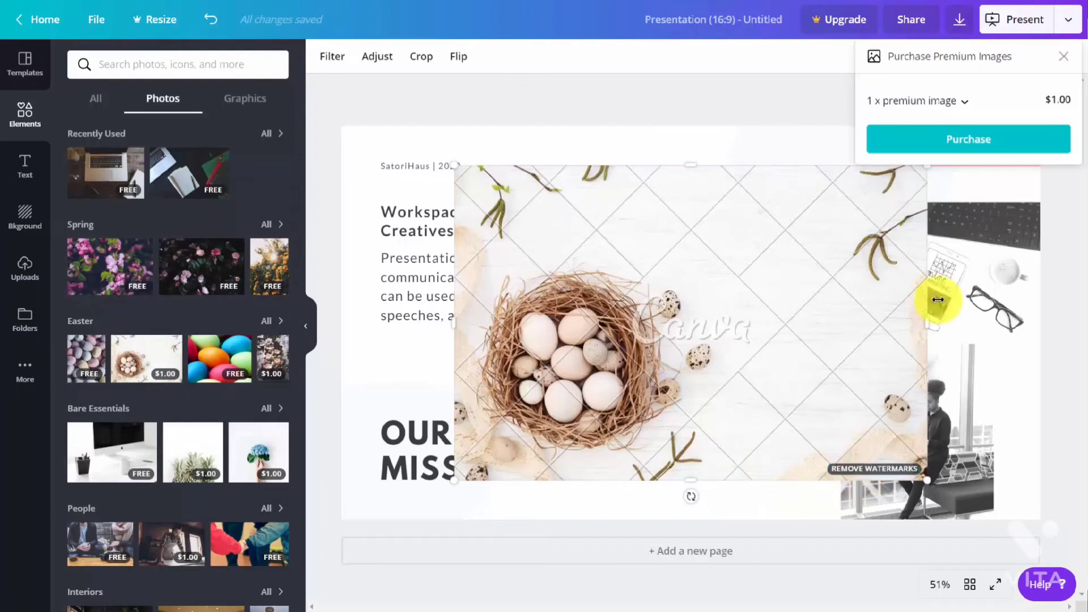
{"action": "left_click", "coordinate": [958, 146]}
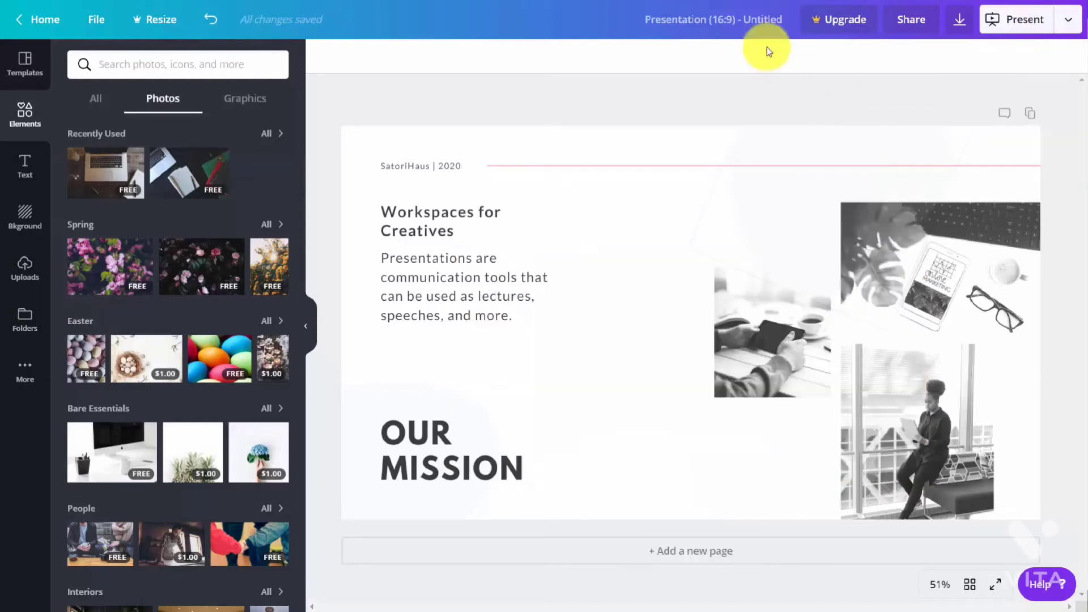
Leave the pink template's page set to view the other presentation templates, and return to the photo library.
{"action": "left_click", "coordinate": [24, 64]}
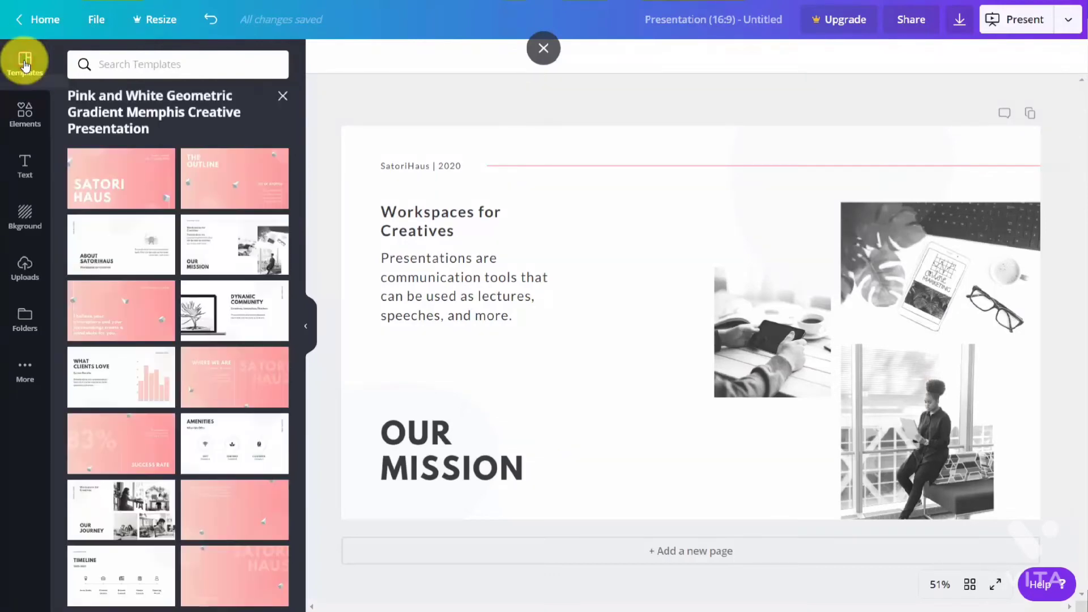
{"action": "left_click", "coordinate": [283, 98]}
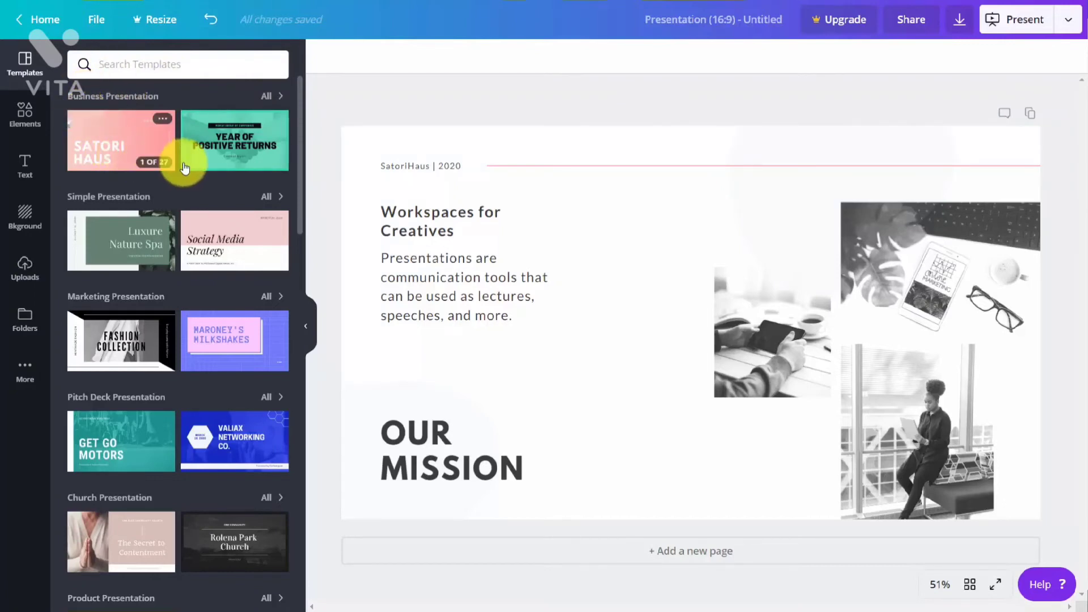
{"action": "left_click", "coordinate": [25, 113]}
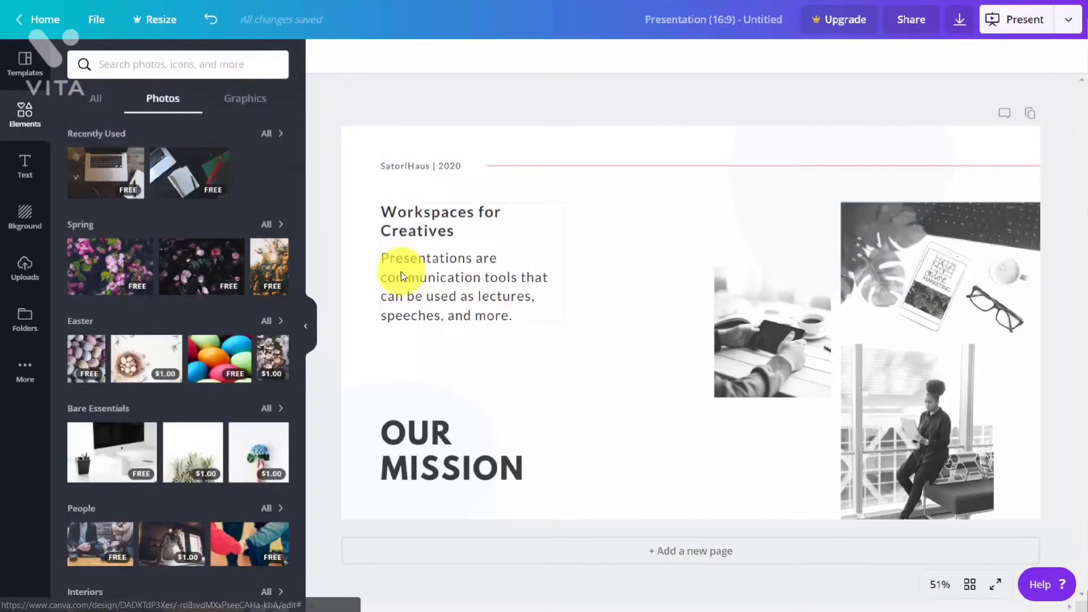
Shrink the photo of hands holding a phone toward its lower-left corner, and delete it from the slide.
{"action": "left_click", "coordinate": [741, 311]}
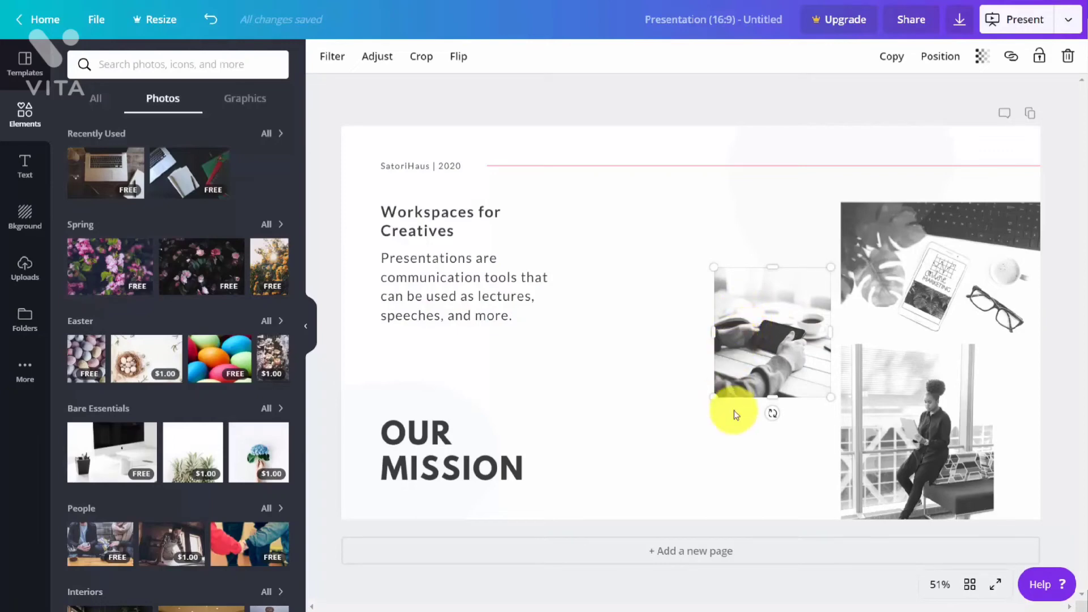
{"action": "mouse_move", "coordinate": [776, 406]}
{"action": "left_mouse_down"}
{"action": "mouse_move", "coordinate": [794, 389]}
{"action": "mouse_move", "coordinate": [773, 413]}
{"action": "left_mouse_up"}
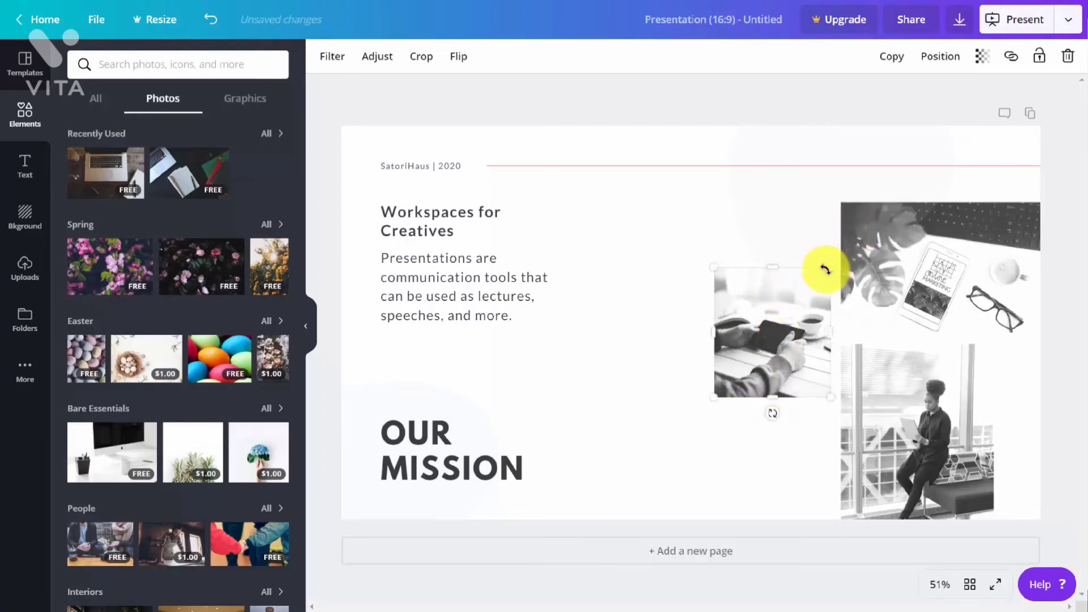
{"action": "left_click_drag", "start_coordinate": [827, 265], "coordinate": [785, 319]}
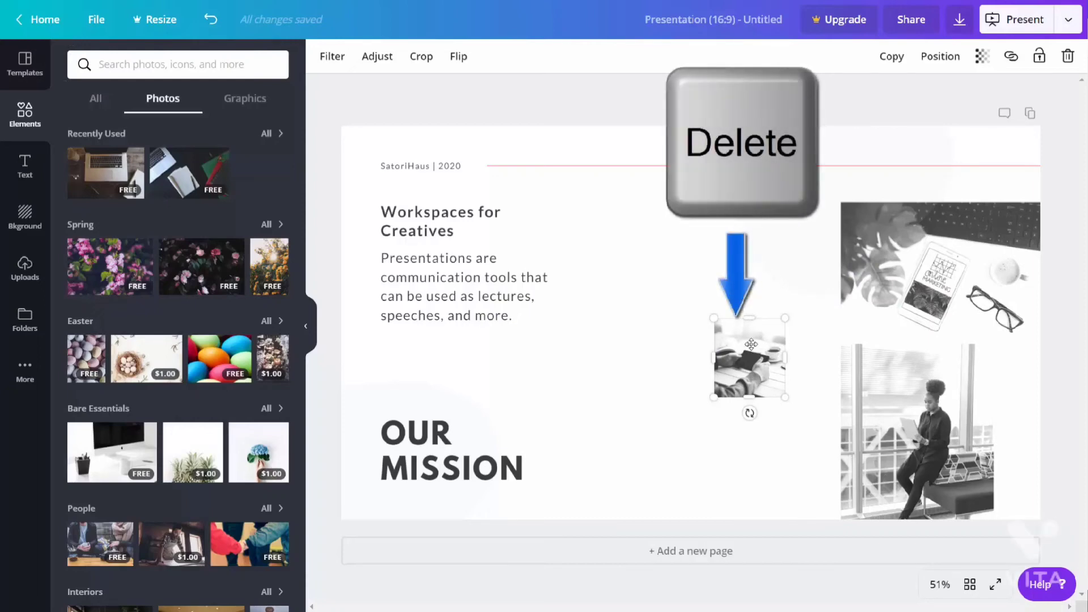
{"action": "key", "text": "Delete"}
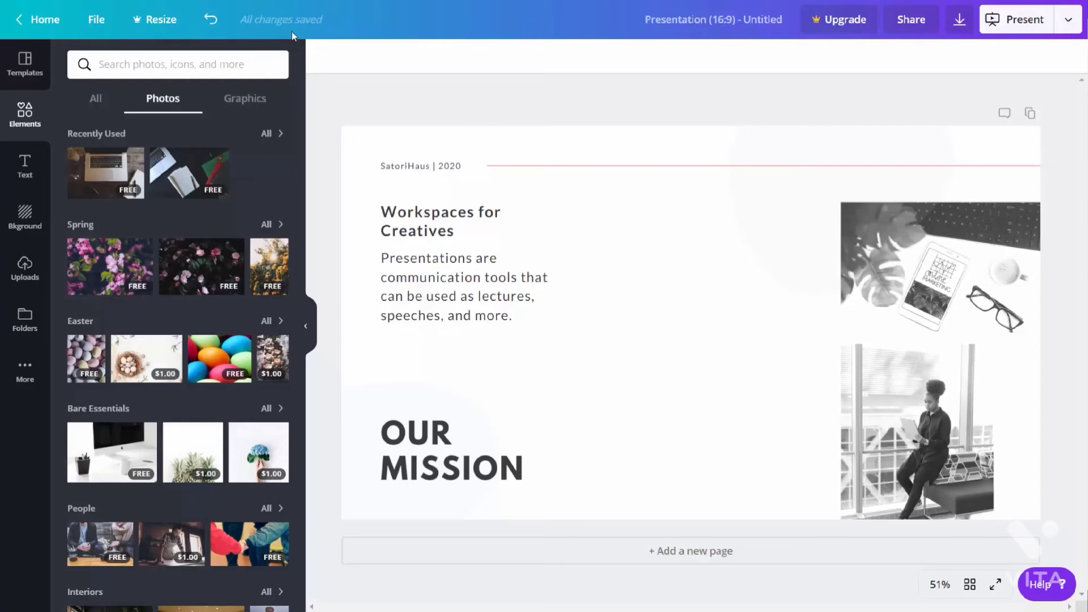
Undo the deletion and the resizing of the hands-and-phone photo.
{"action": "left_click", "coordinate": [211, 21]}
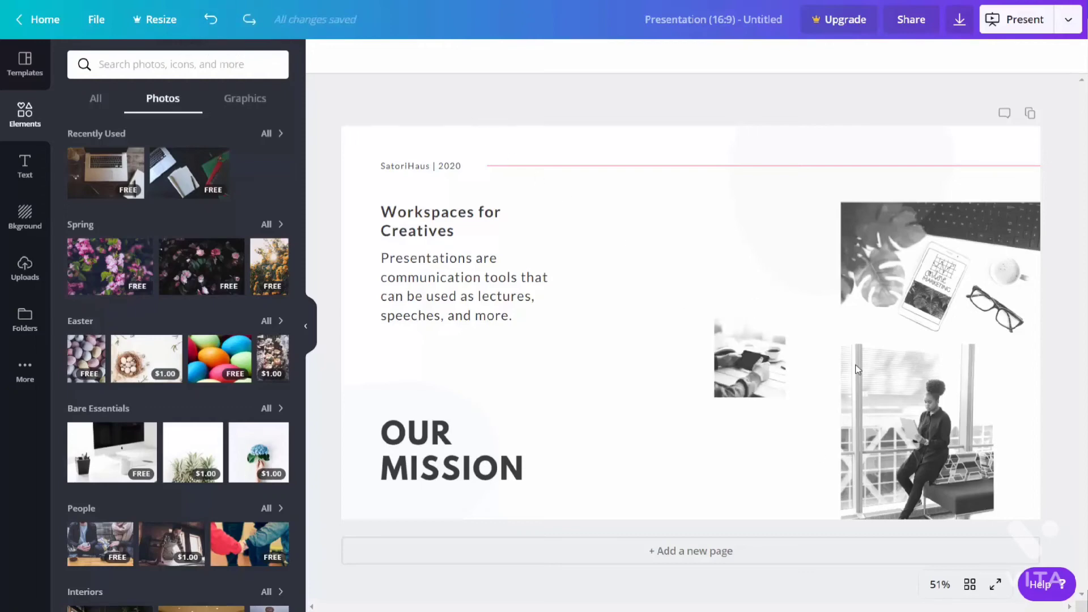
{"action": "left_click", "coordinate": [210, 20]}
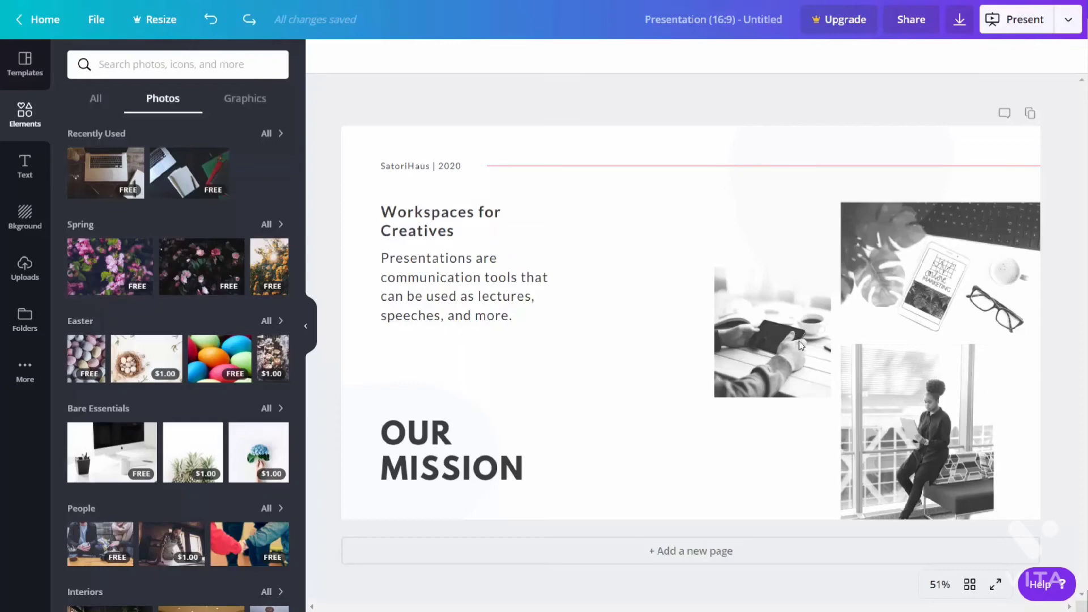
Replace the hands-and-phone photo with the recently used free laptop photo, scaled down and placed beside the other two photos.
{"action": "left_click", "coordinate": [774, 322]}
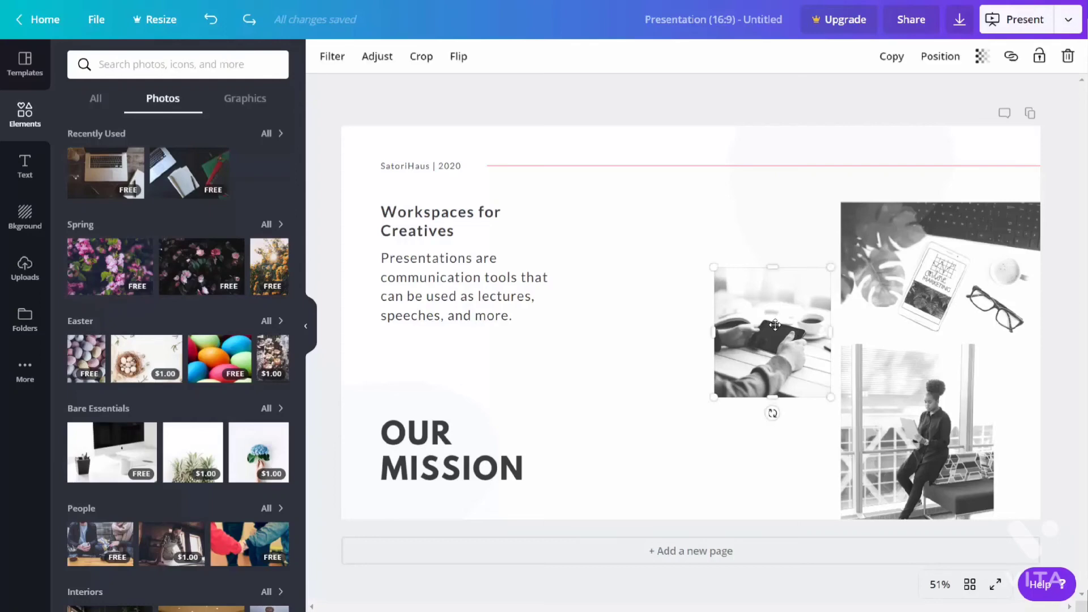
{"action": "key", "text": "Delete"}
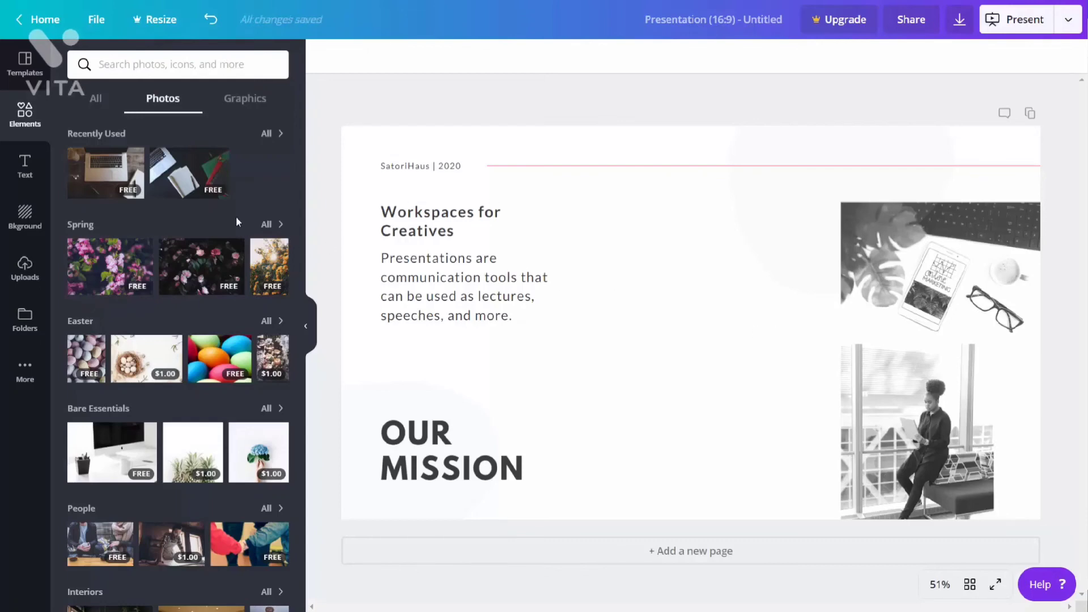
{"action": "left_click", "coordinate": [108, 174]}
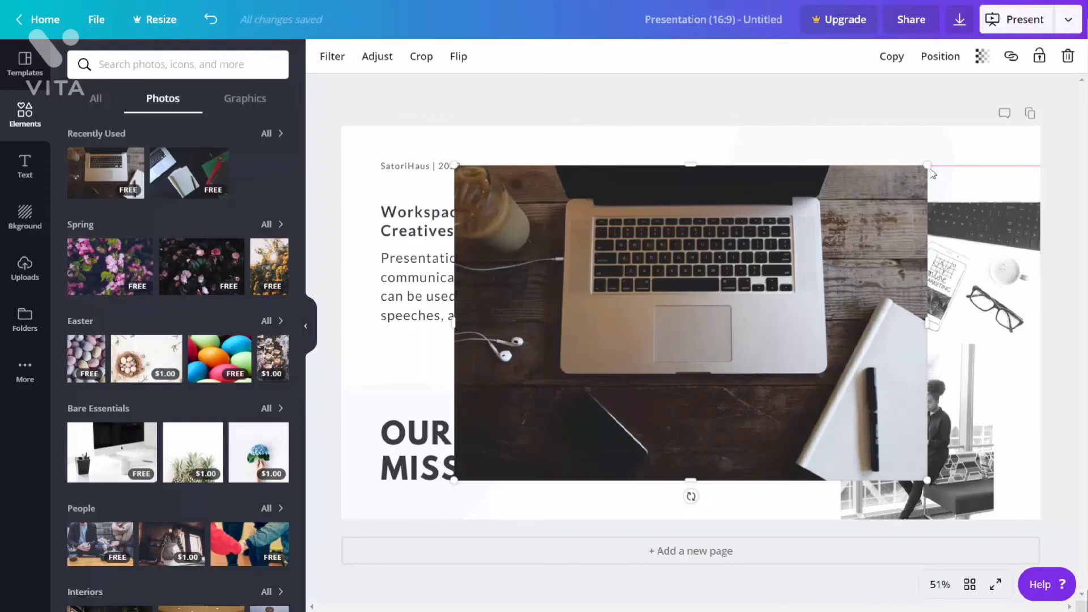
{"action": "left_click_drag", "start_coordinate": [927, 169], "coordinate": [771, 313]}
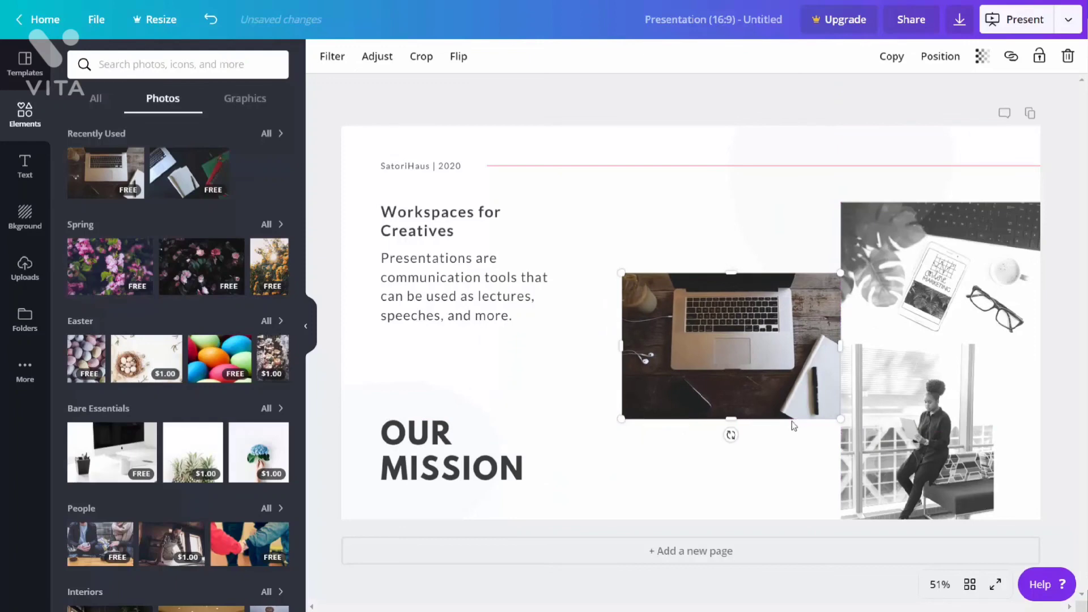